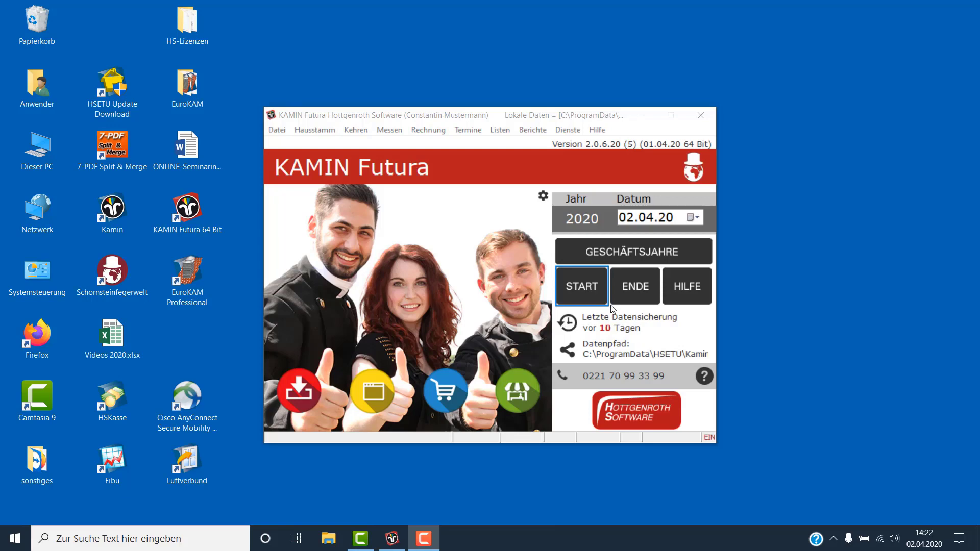
- Start working in business year 2020 and open the invoice creation for the 3. Kehrung of the current property
left_click(589, 285)
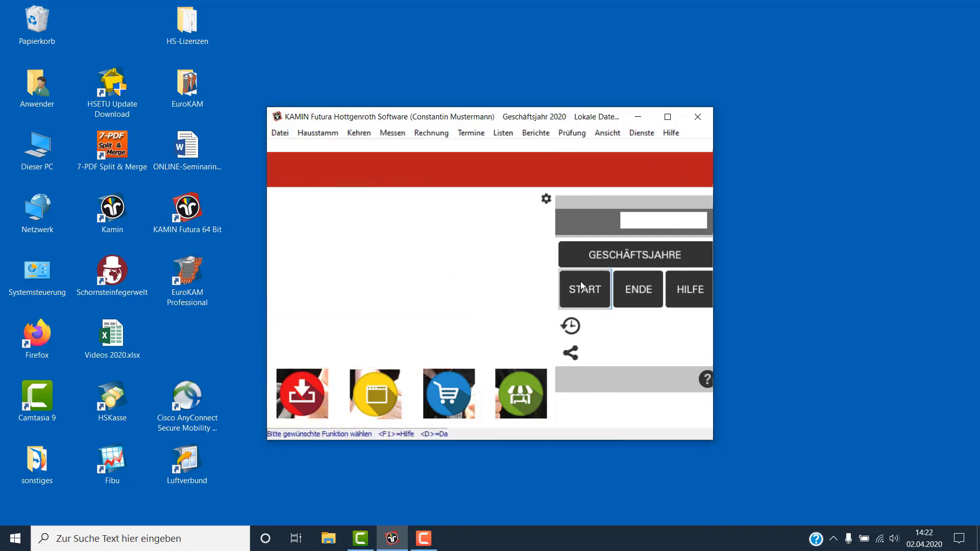
left_click(581, 285)
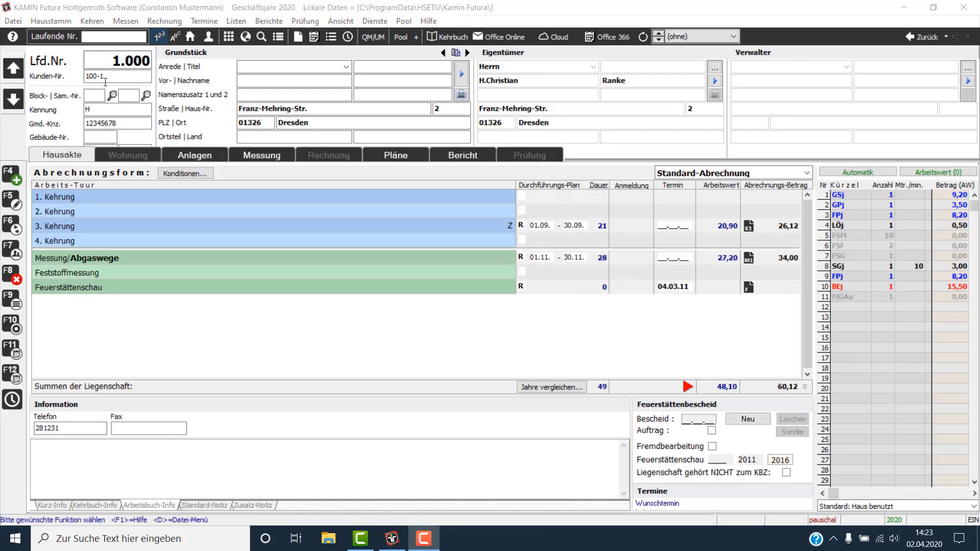
left_click(338, 155)
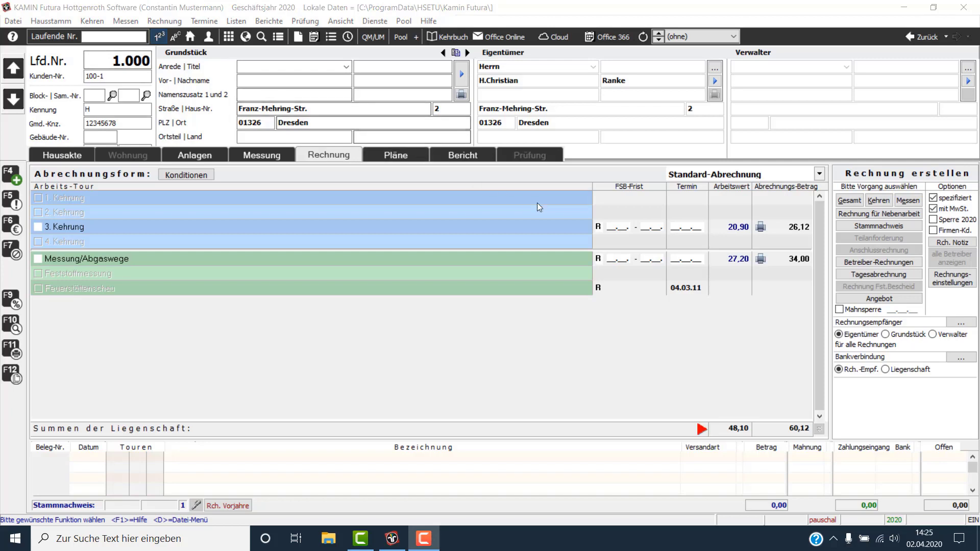
left_click(761, 229)
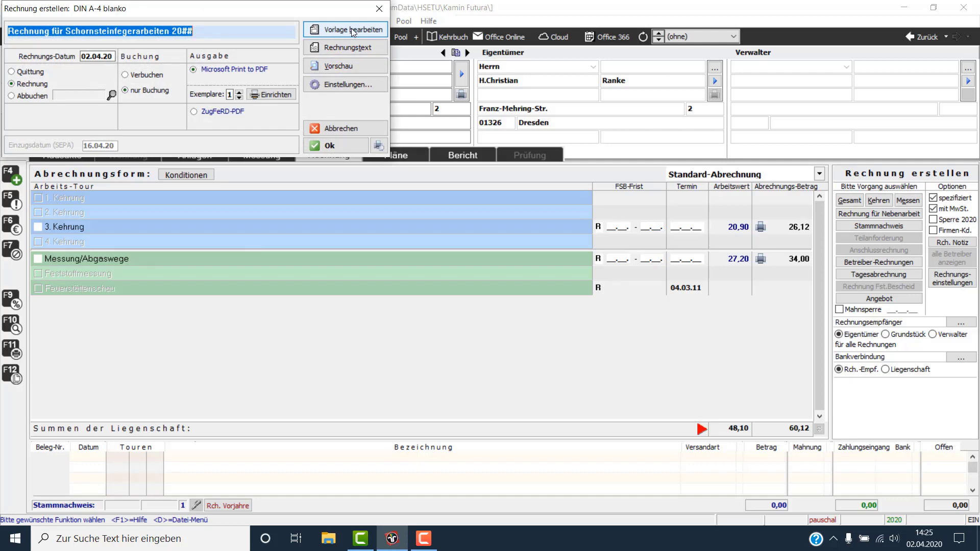
- In the DIN A-4 blanko form's header and footer management, start editing a copy of the nicht-hoheitliche header Standardkopf frei, breit
left_click(352, 31)
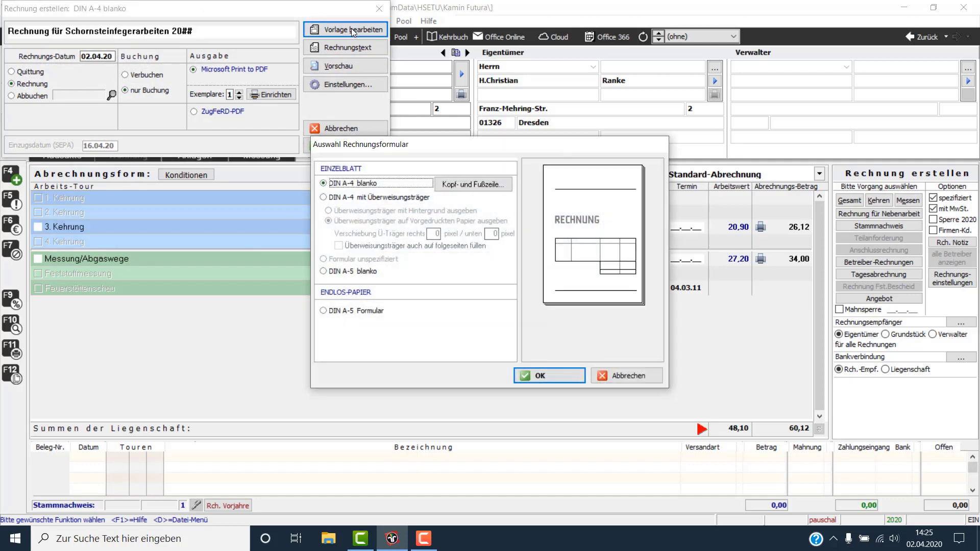
left_click(470, 186)
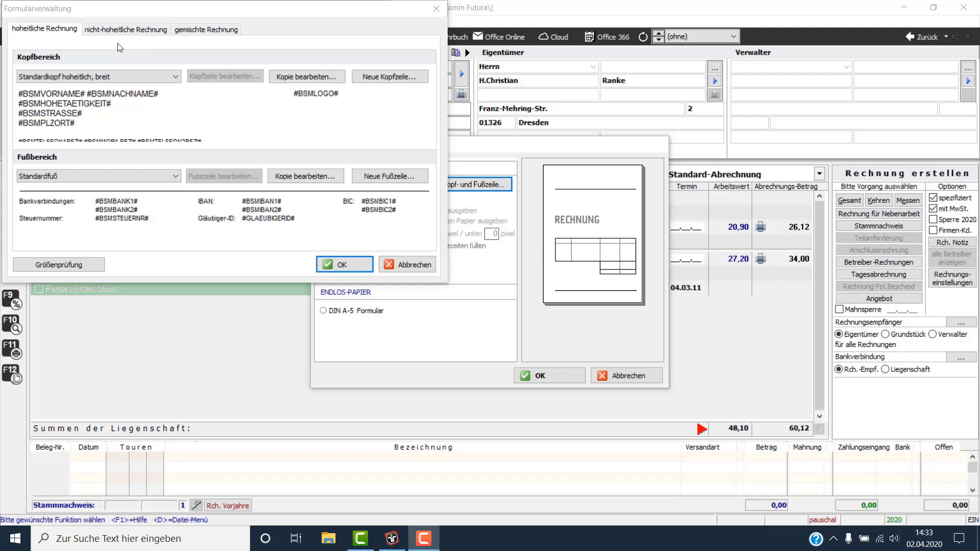
left_click(124, 31)
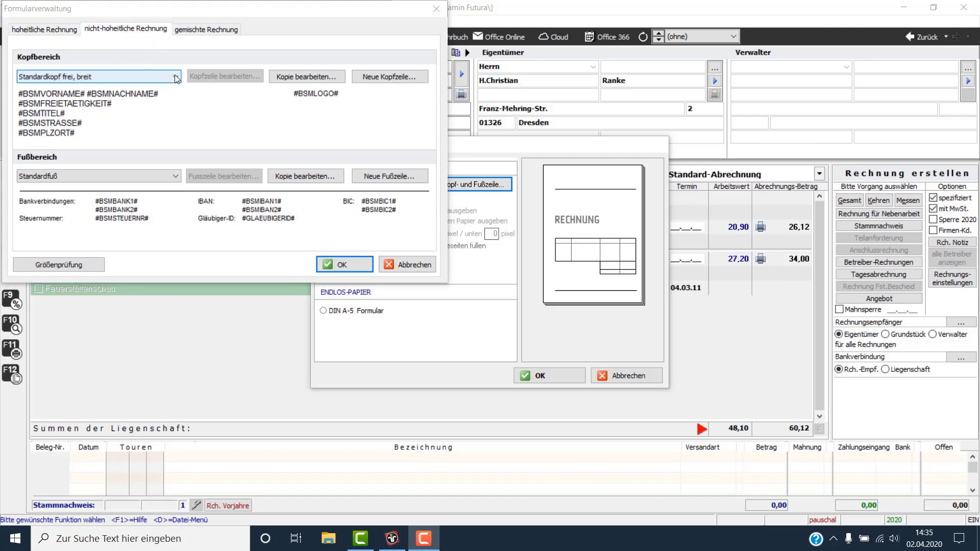
left_click(177, 79)
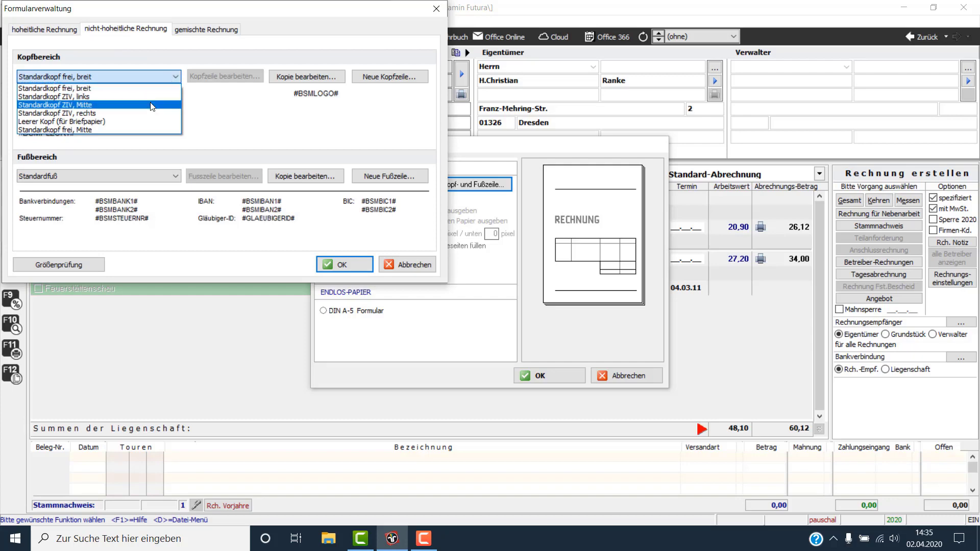
left_click(145, 89)
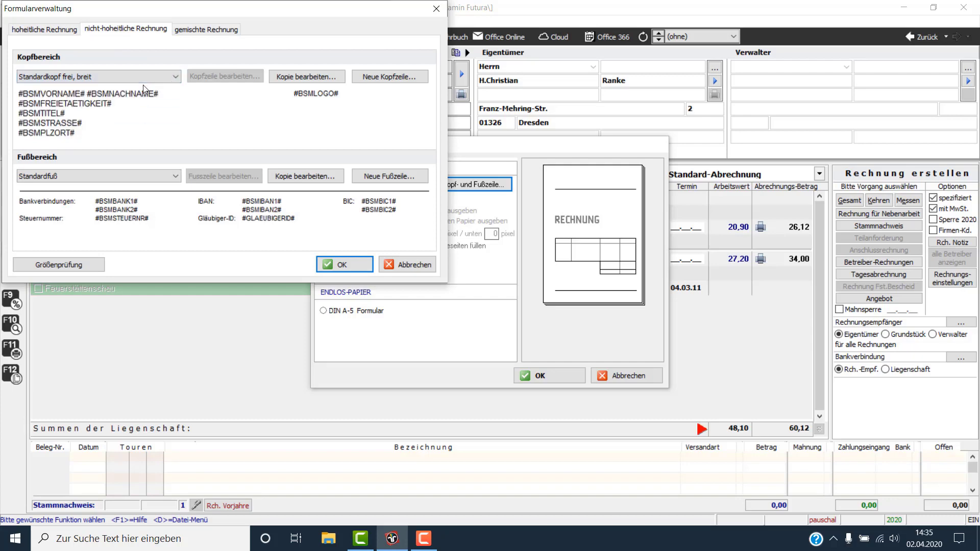
left_click(295, 78)
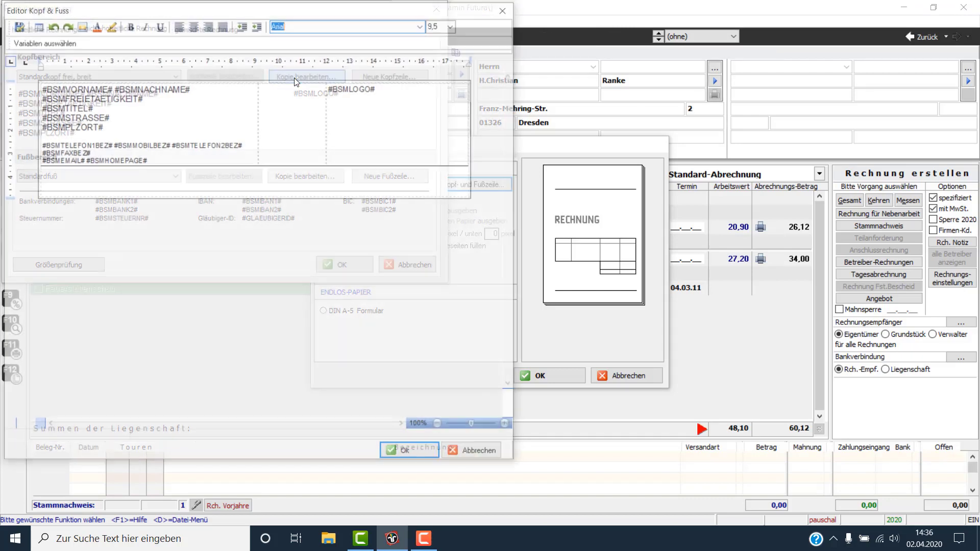
- Format the #BSMVORNAME# #BSMNACHNAME# line of the header in bold at font size 12
left_click_drag(193, 92, 78, 82)
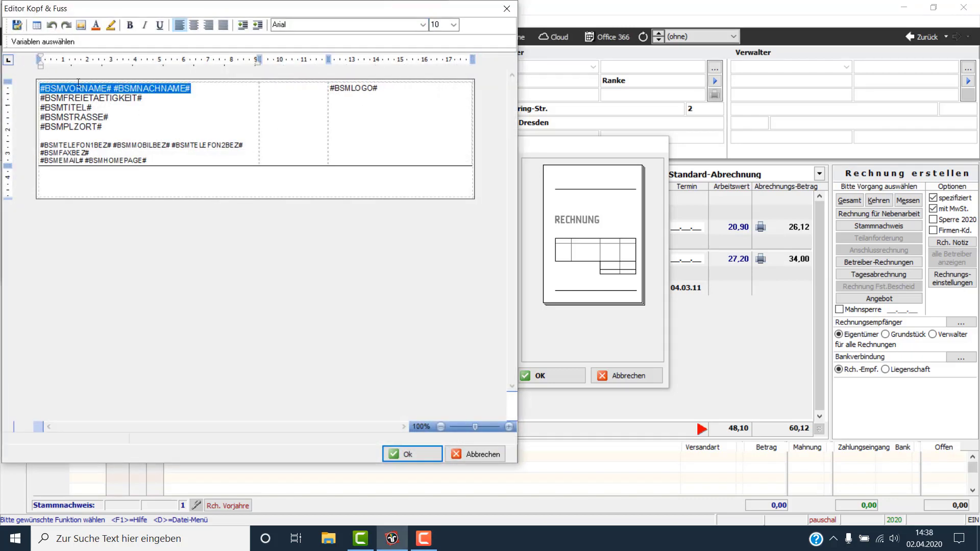
left_click(130, 25)
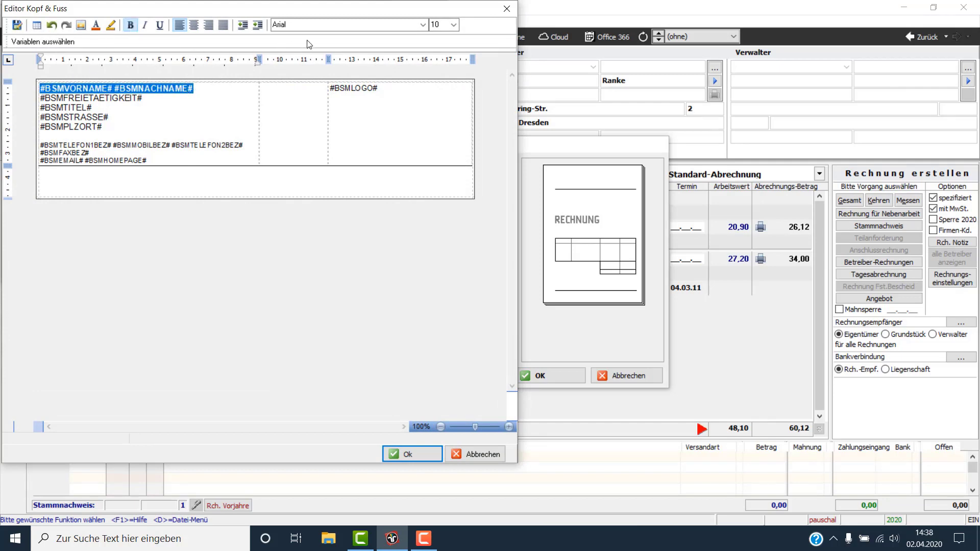
left_click(453, 25)
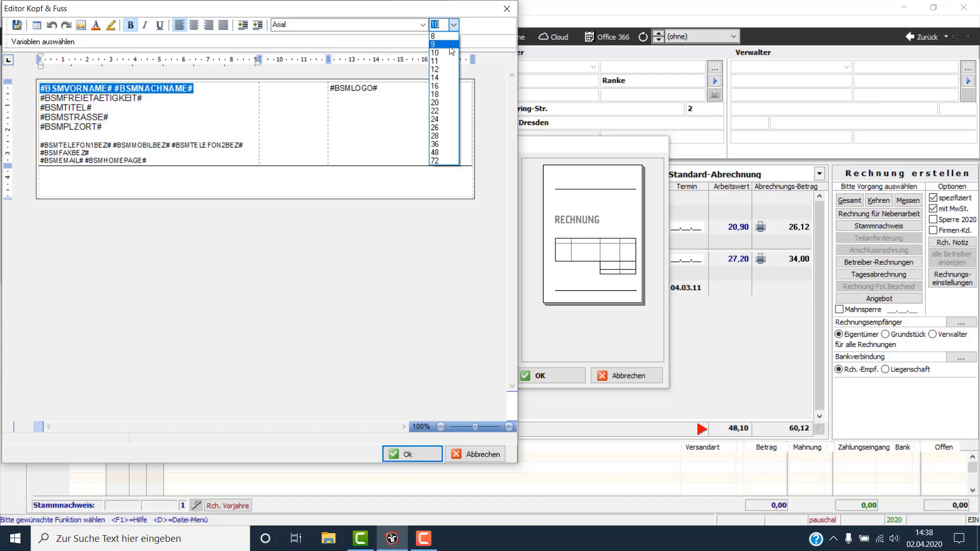
left_click(435, 69)
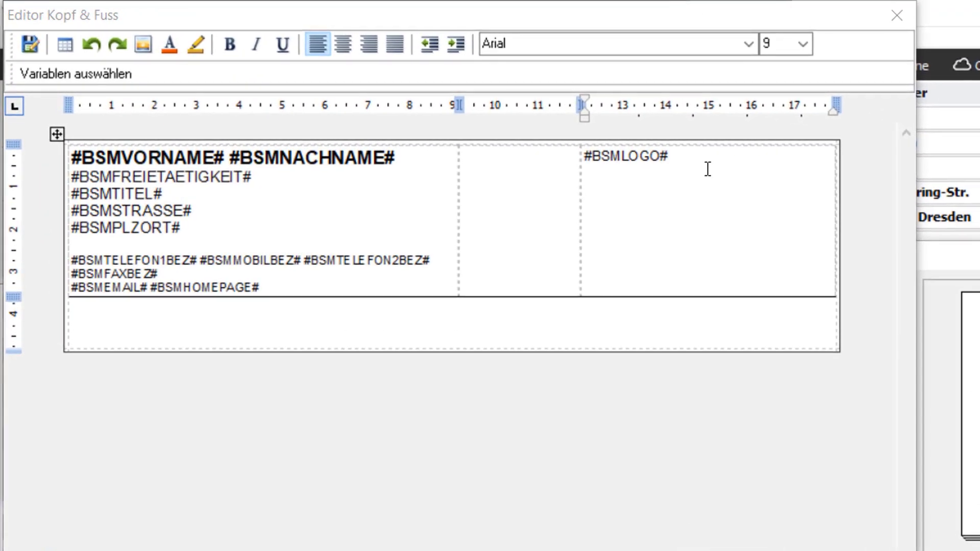
- Replace the #BSMLOGO# placeholder with the picture k-Wöhler silber.JPG and shift its column's left border to about 13.3 cm on the ruler
left_click_drag(669, 156, 587, 154)
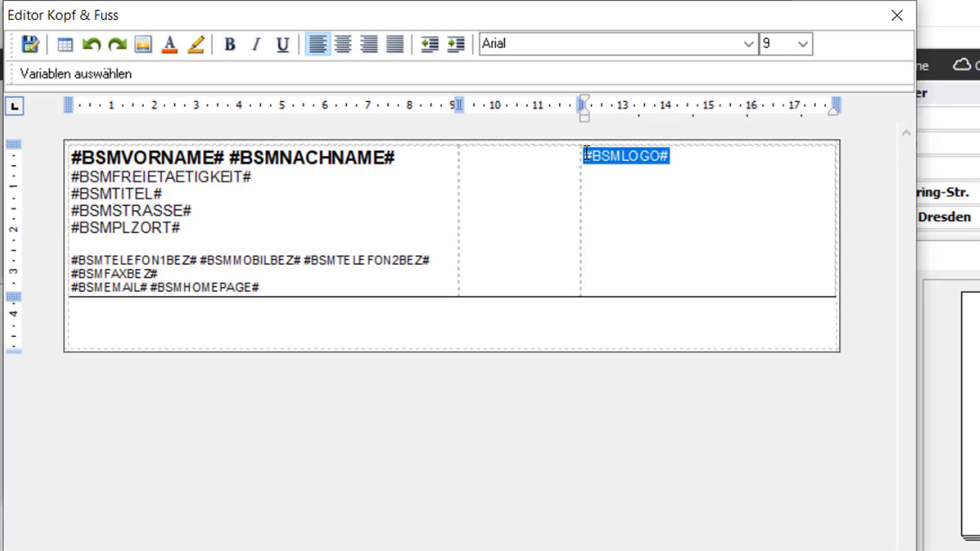
left_click(143, 42)
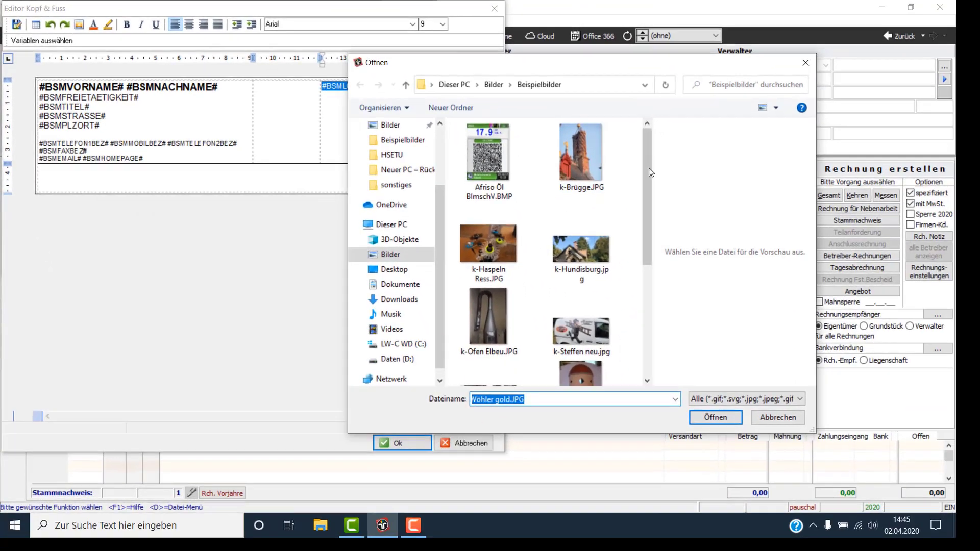
left_click_drag(721, 220, 721, 311)
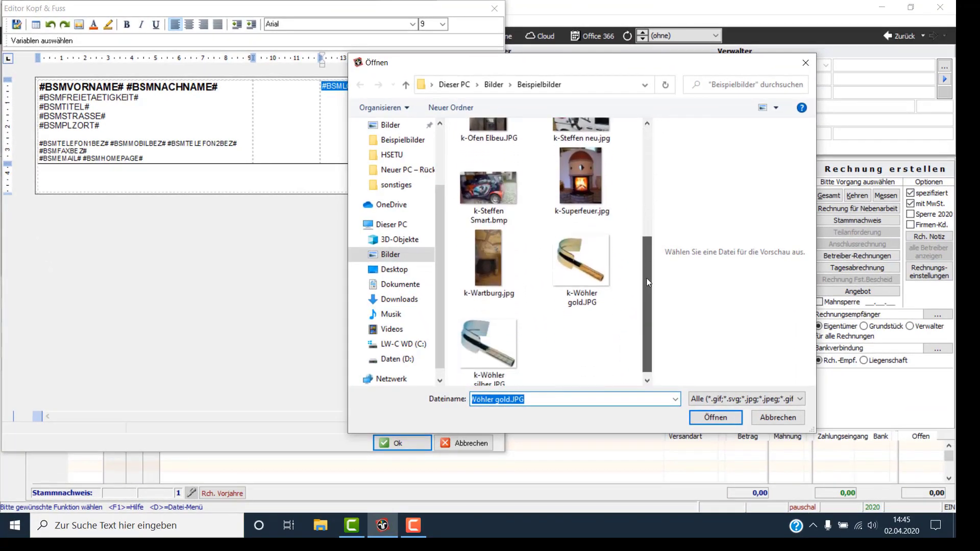
double_click(494, 332)
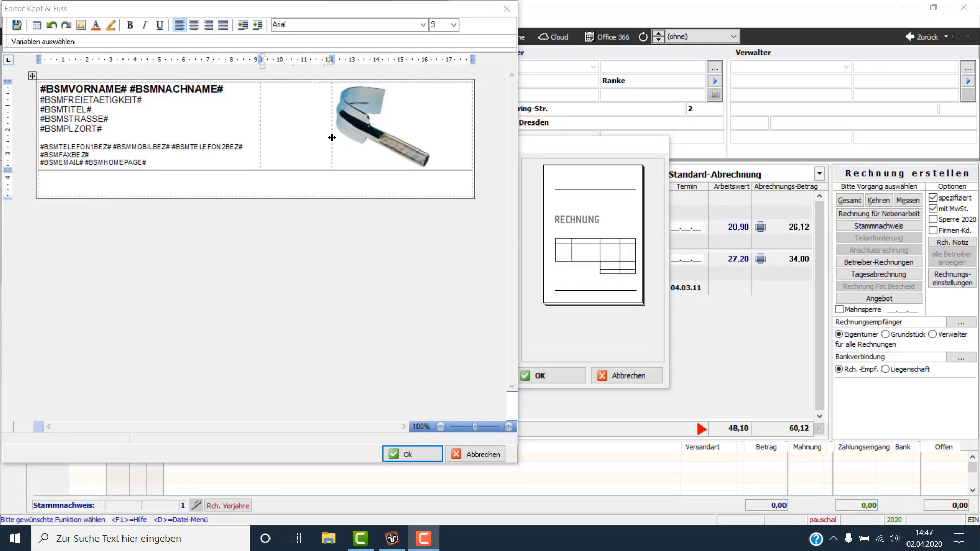
left_click_drag(332, 137, 359, 141)
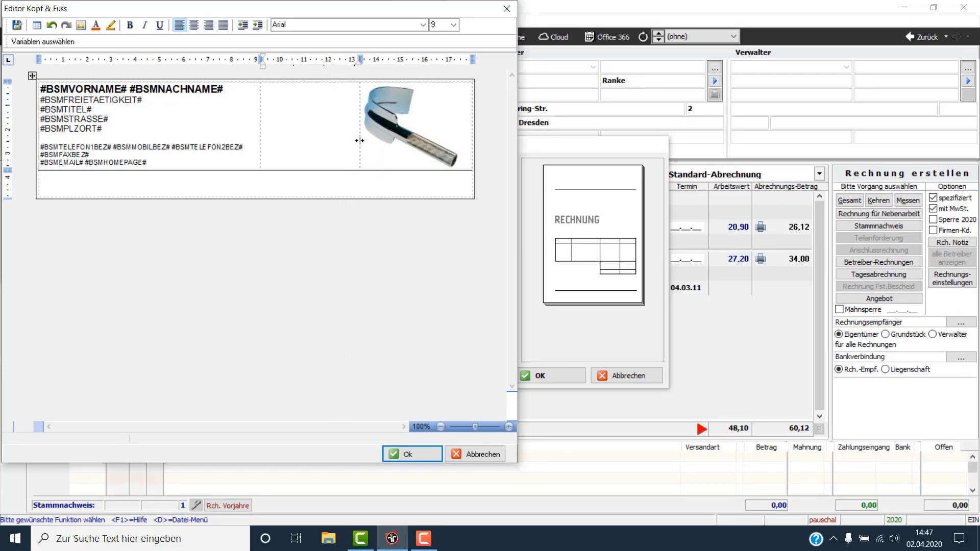
- Save the edited header copy as a template named nh-Schultereisen
left_click(402, 455)
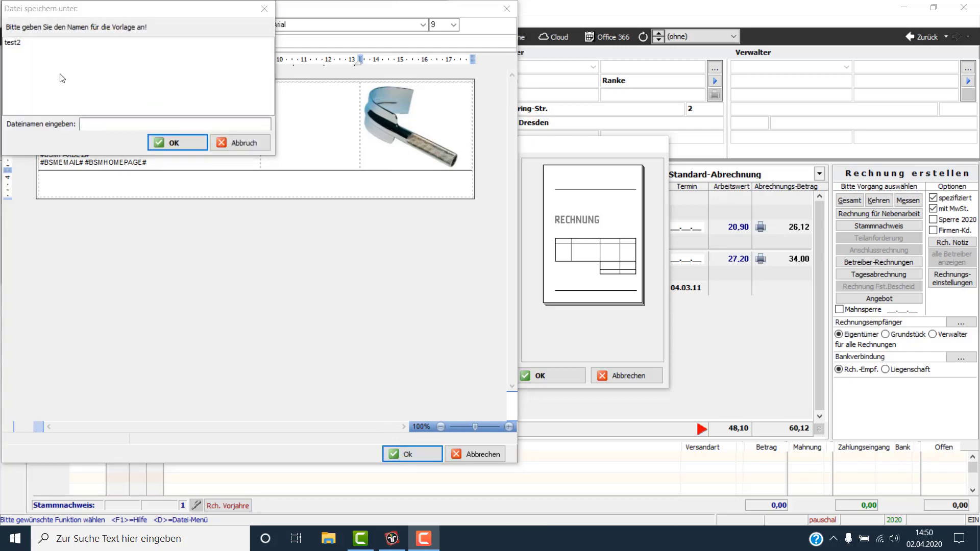
left_click(85, 124)
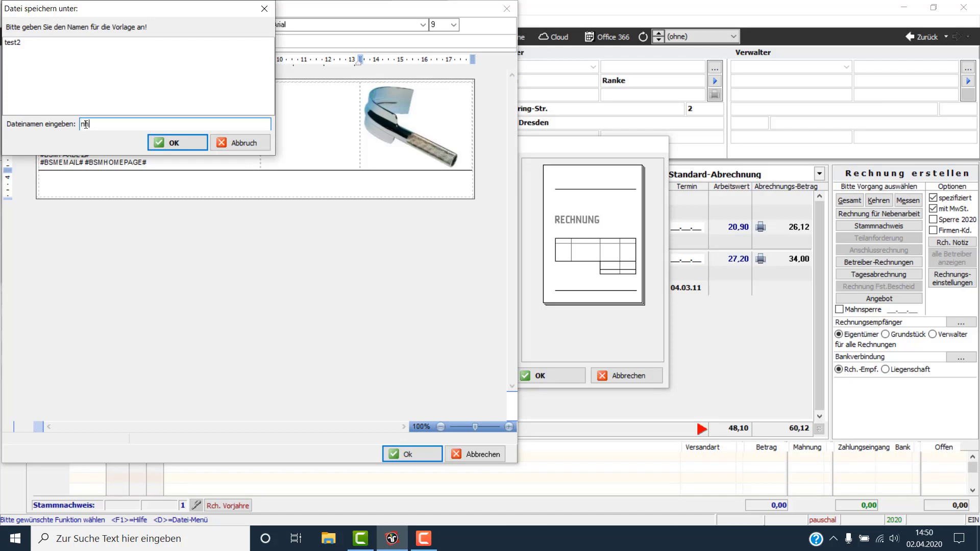
type("nh-Schultereisen")
left_click(169, 144)
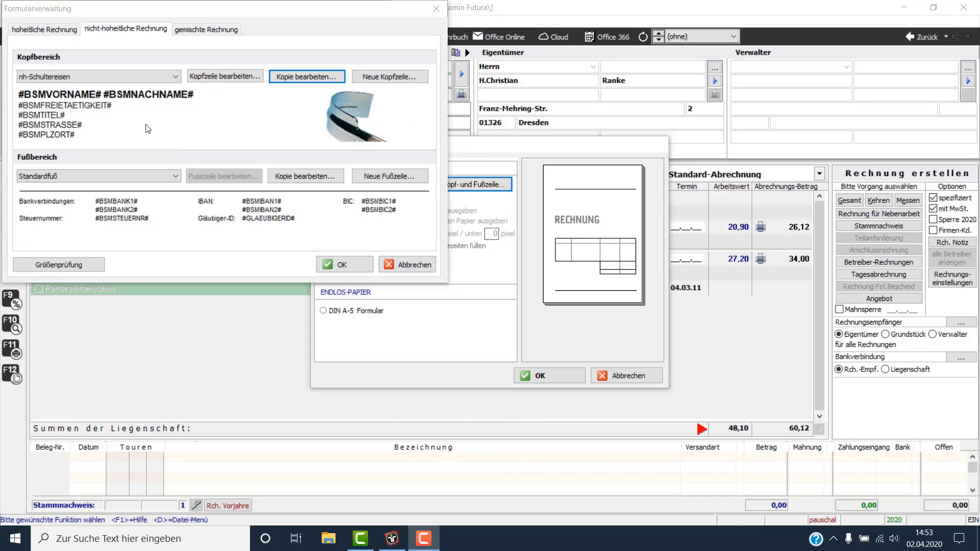
- Edit a copy of the footer Fuß (nur 1. Bankverb.) and set its IBAN text to font size 12
left_click(176, 177)
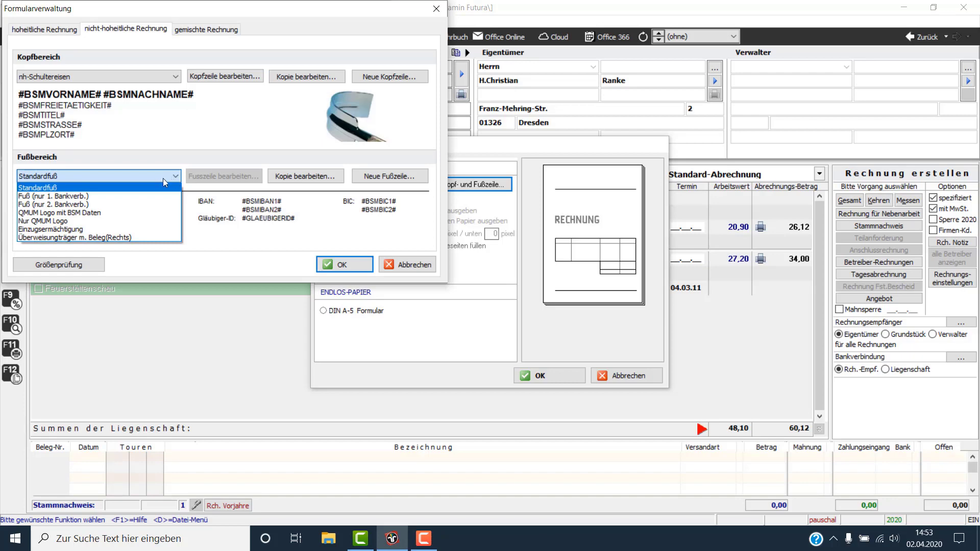
left_click(99, 195)
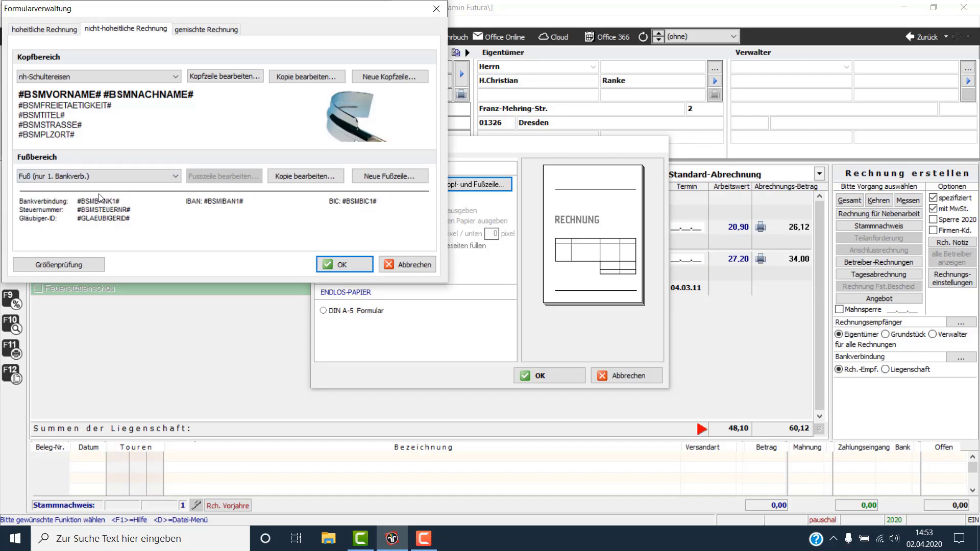
left_click(298, 178)
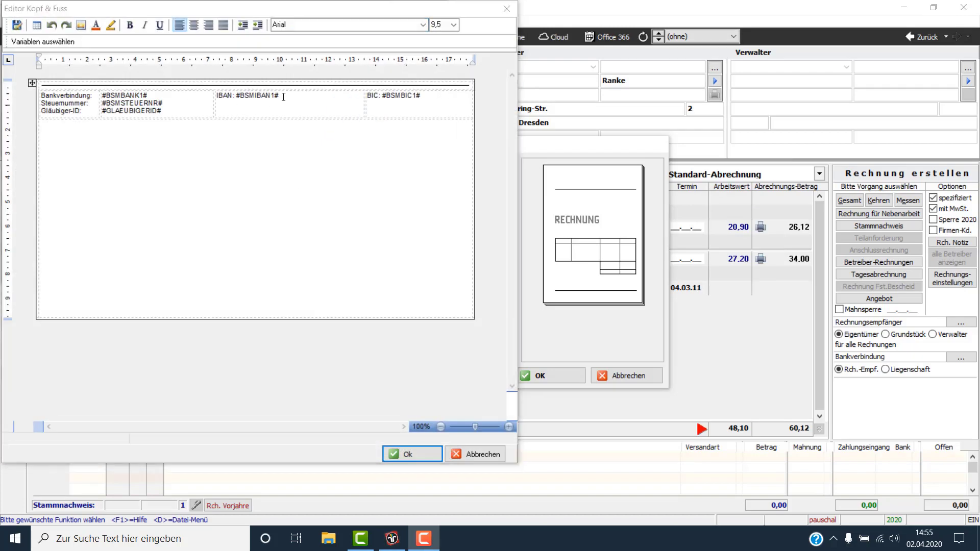
left_click_drag(279, 95, 227, 97)
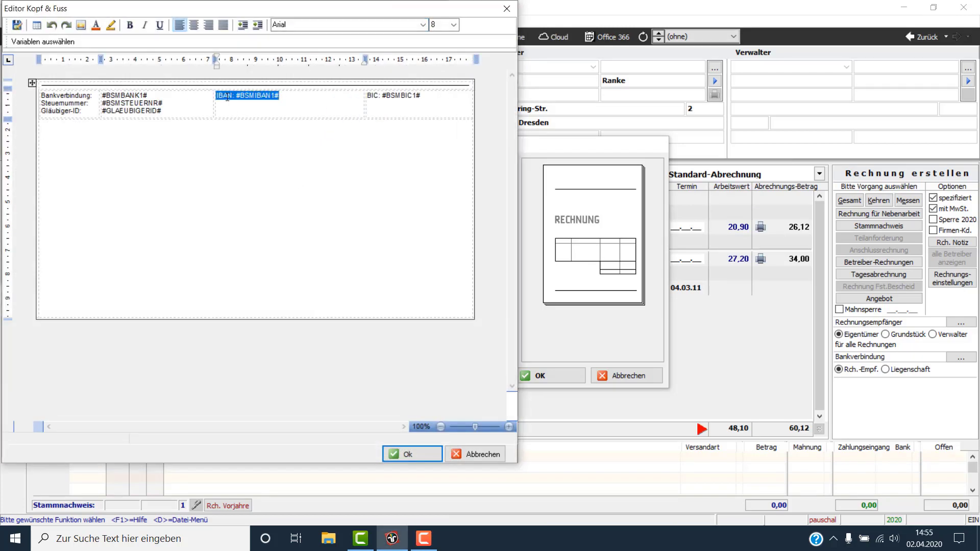
left_click(453, 25)
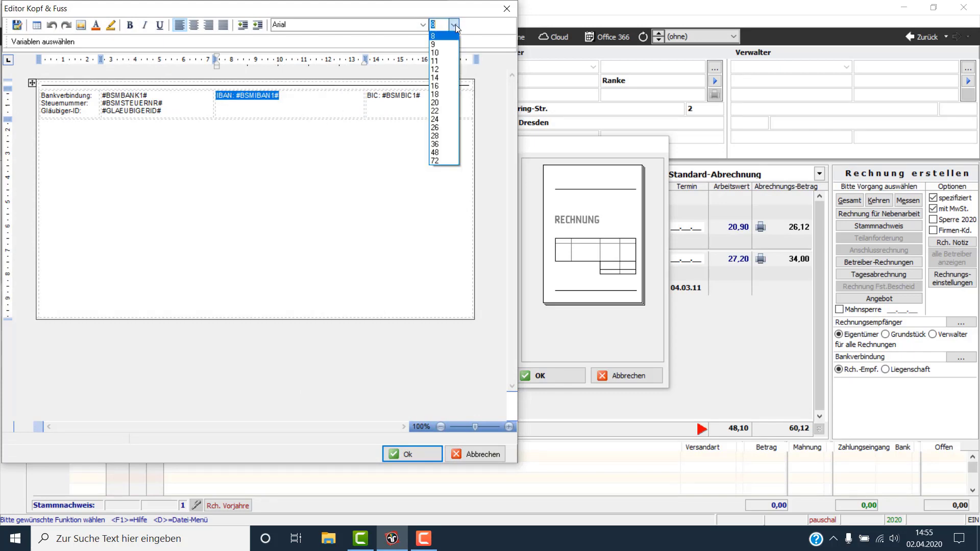
left_click(437, 69)
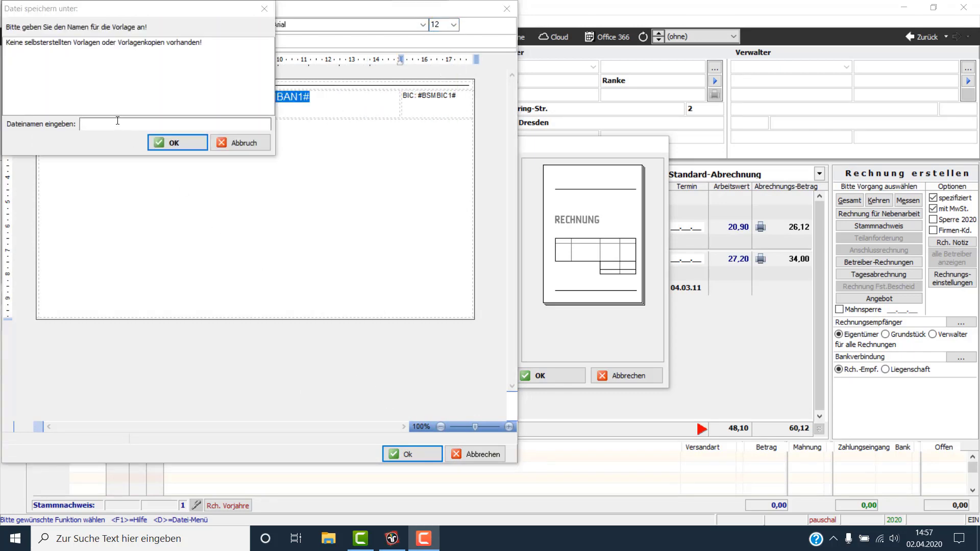
- Save the edited footer copy as nh_IBANGROSS and select it as the footer for the nicht-hoheitliche invoice
left_click(111, 123)
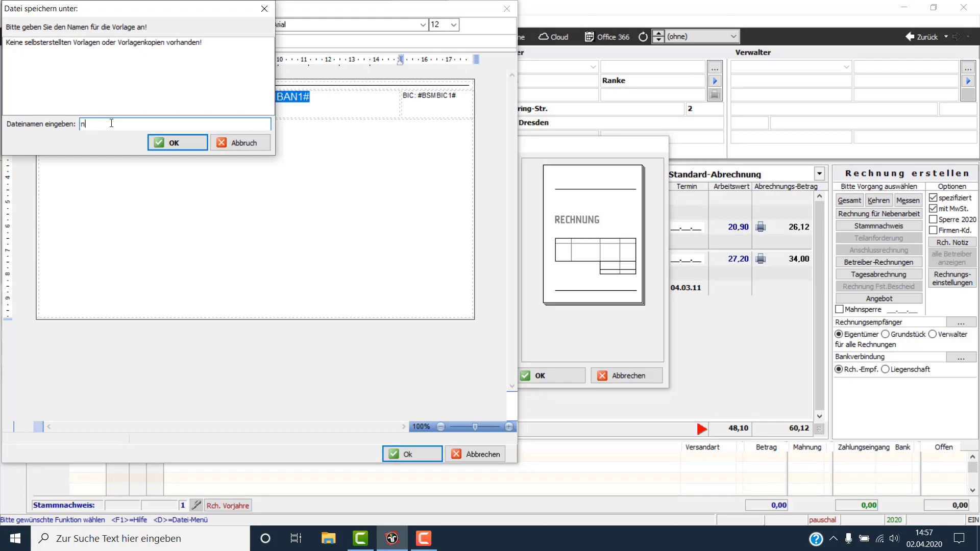
type("nh_IBANGROSS")
left_click(163, 145)
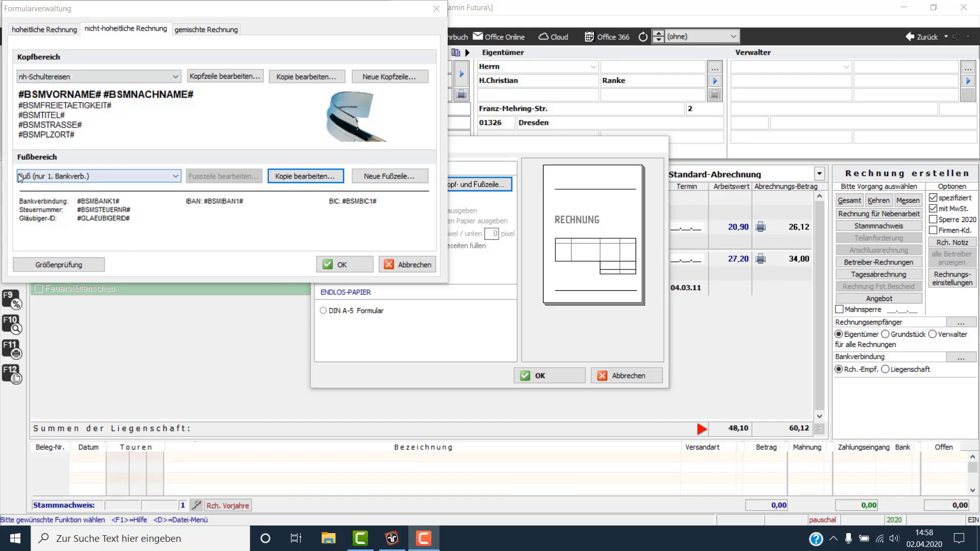
left_click(176, 177)
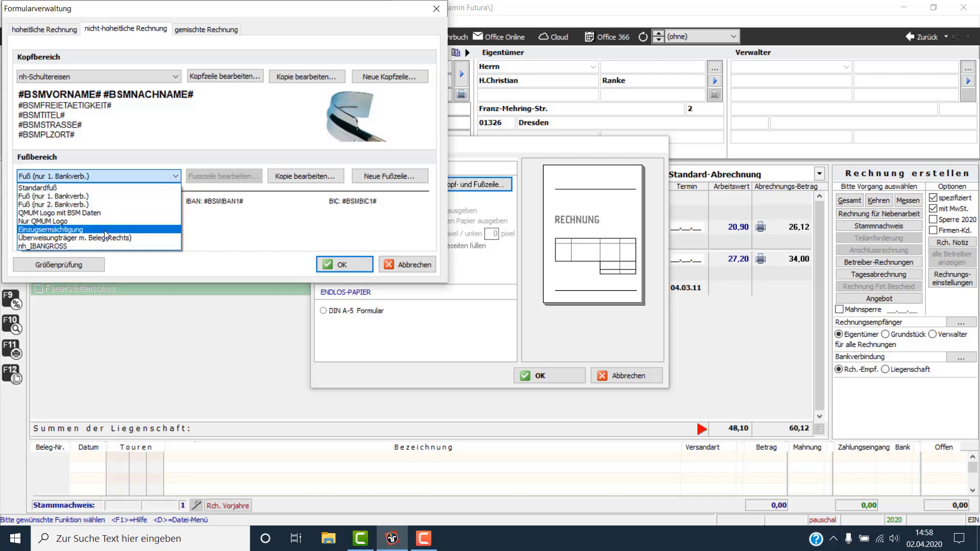
left_click(95, 247)
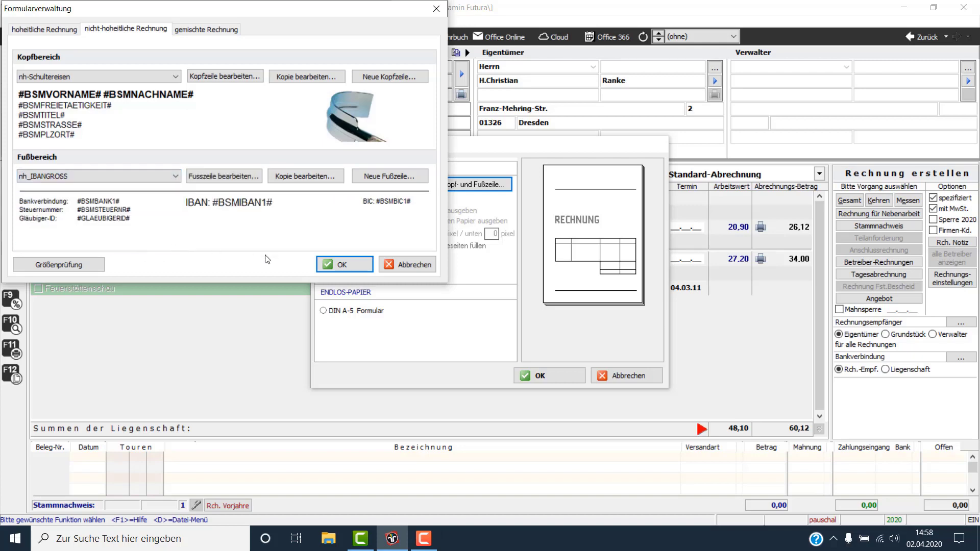
- Apply the header and footer settings with the DIN A-4 blanko form and preview the invoice
left_click(337, 265)
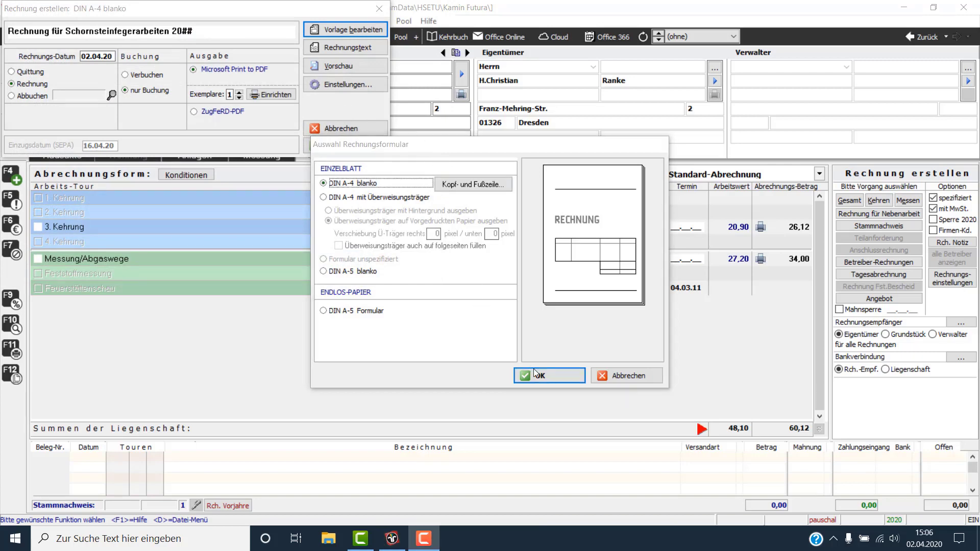
left_click(535, 374)
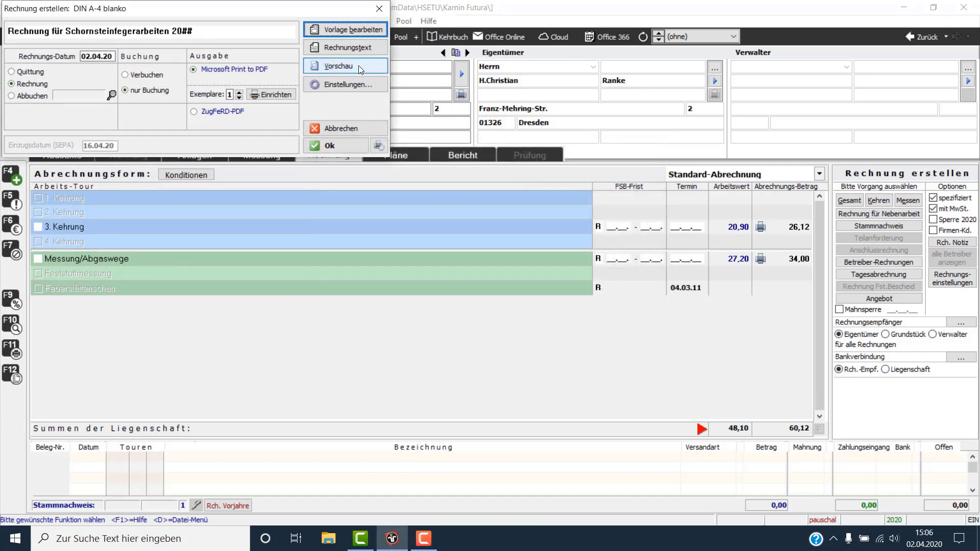
left_click(360, 69)
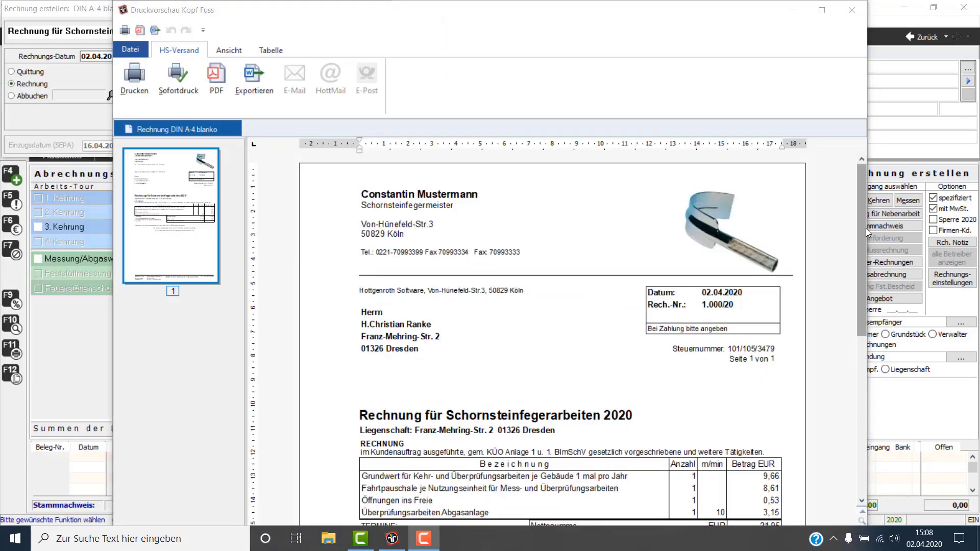
- Examine the lower part of the invoice in the print preview
left_click_drag(858, 235, 861, 398)
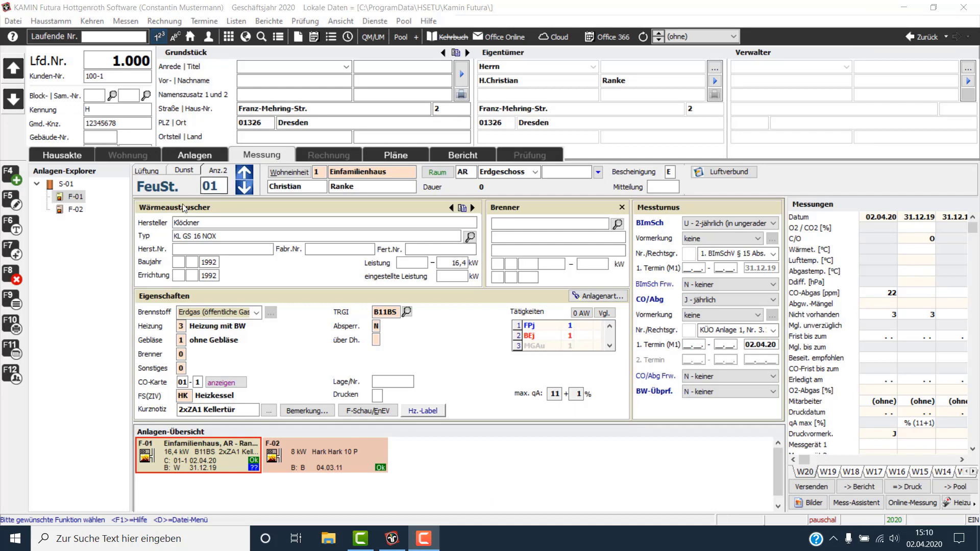
- Edit the header Standardkopf frei, schmal for Messbescheinigung HS (Gas), making the #BSMVORNAME# #BSMNACHNAME# line bold at font size 12
left_click(12, 326)
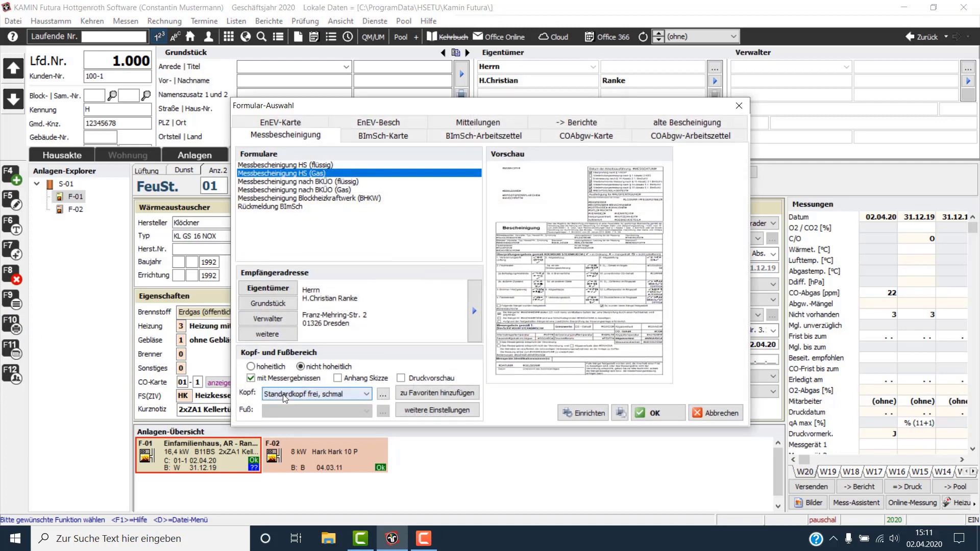
left_click(382, 397)
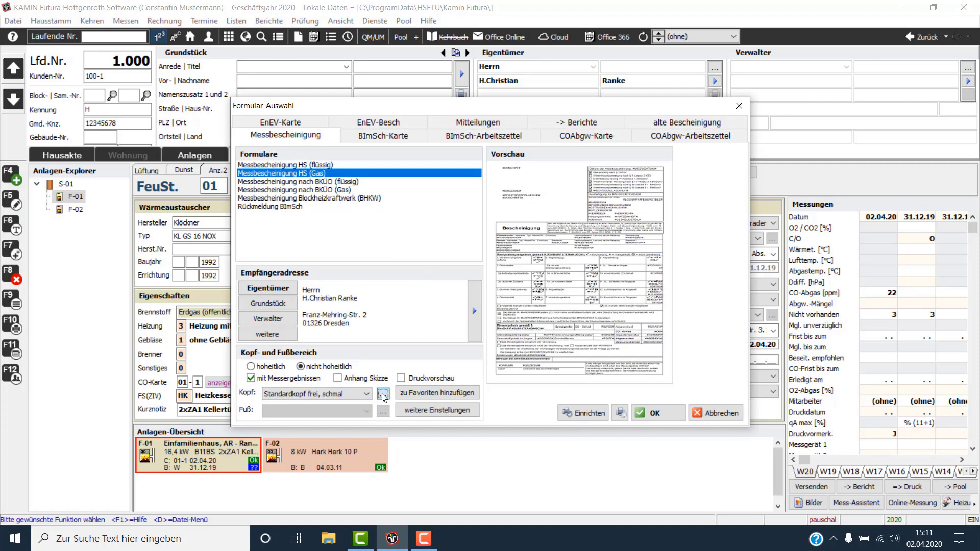
left_click(406, 418)
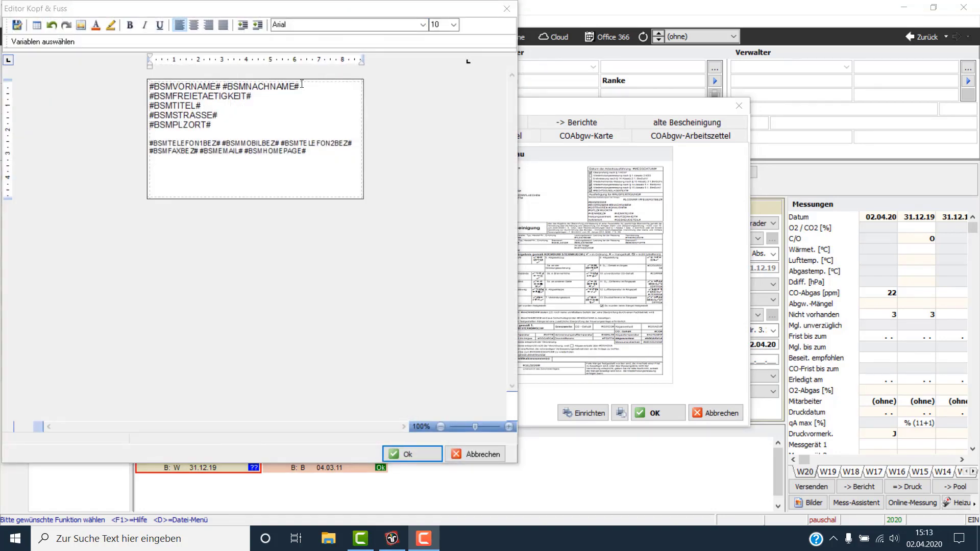
left_click_drag(302, 84, 176, 87)
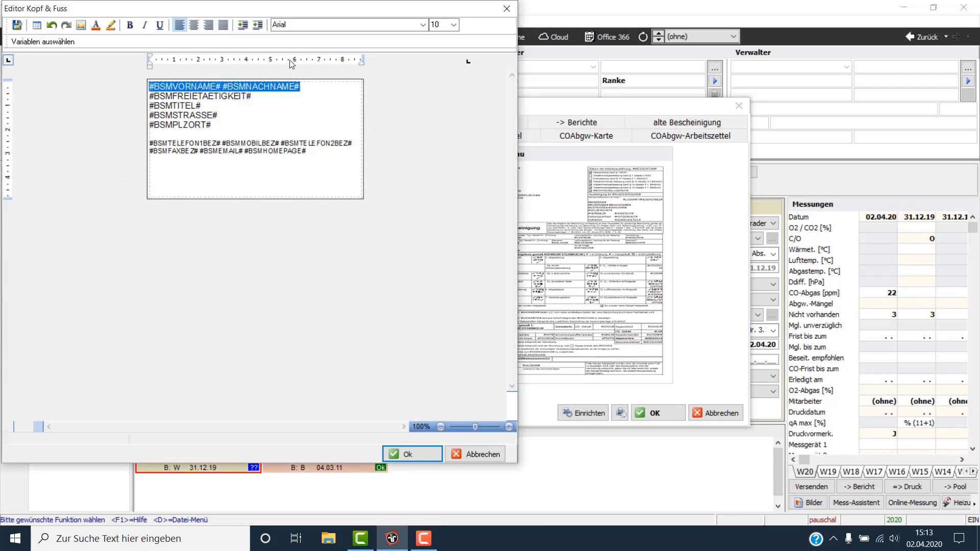
left_click(454, 25)
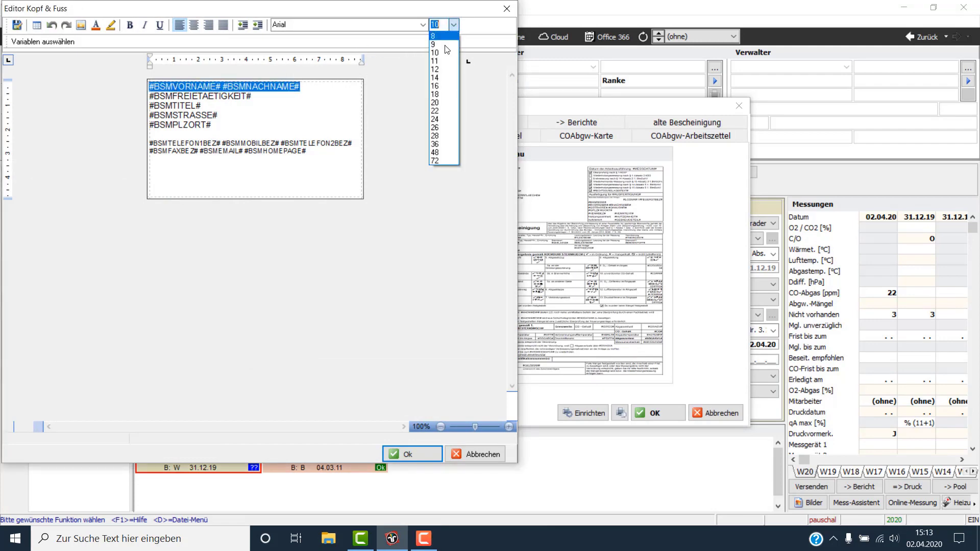
left_click(443, 69)
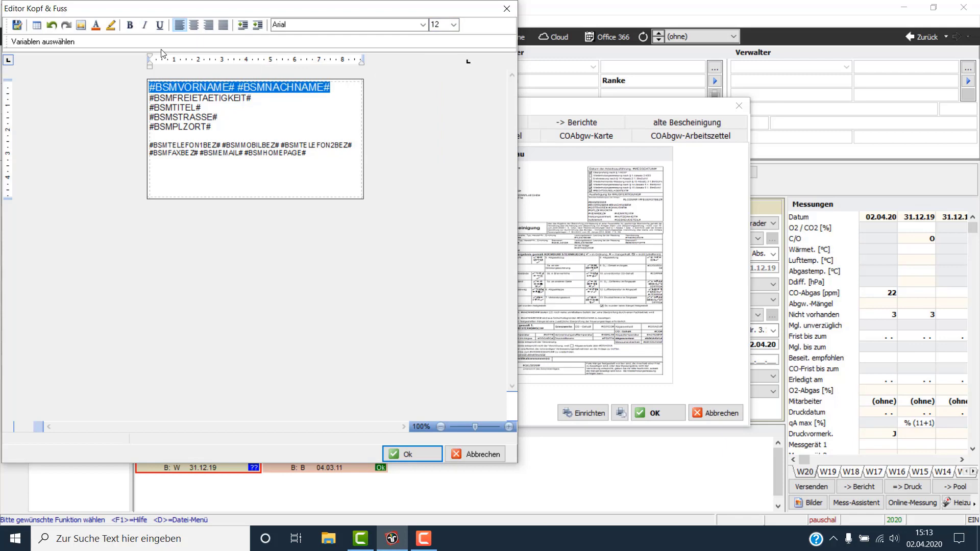
left_click(130, 26)
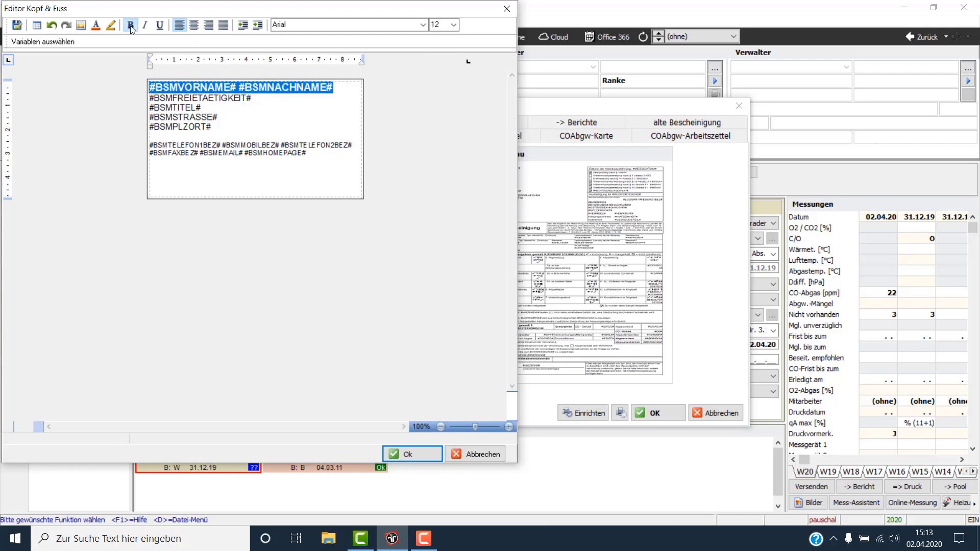
- Save the edited header as nh-mess1, overwriting the existing template, and output the Messbescheinigung with Druckvorschau enabled
left_click(400, 454)
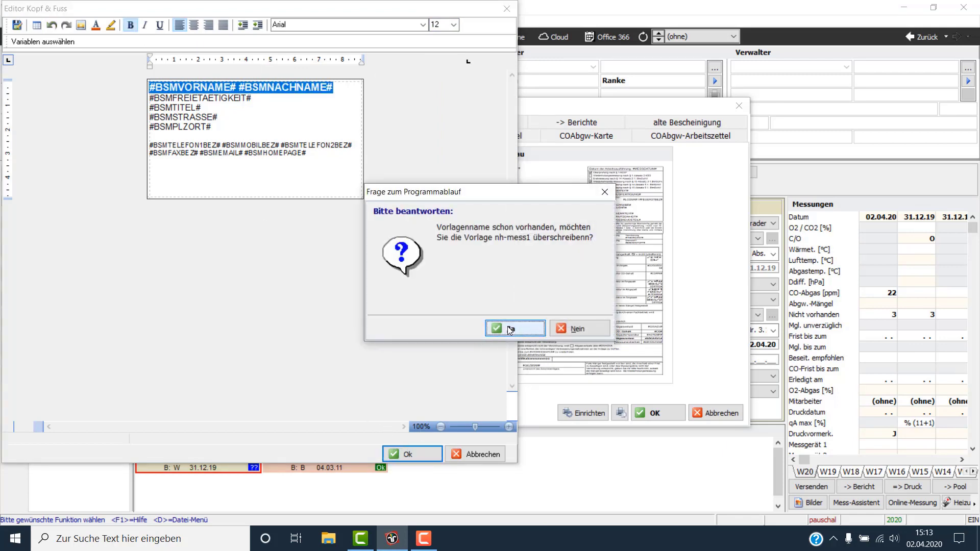
left_click(509, 329)
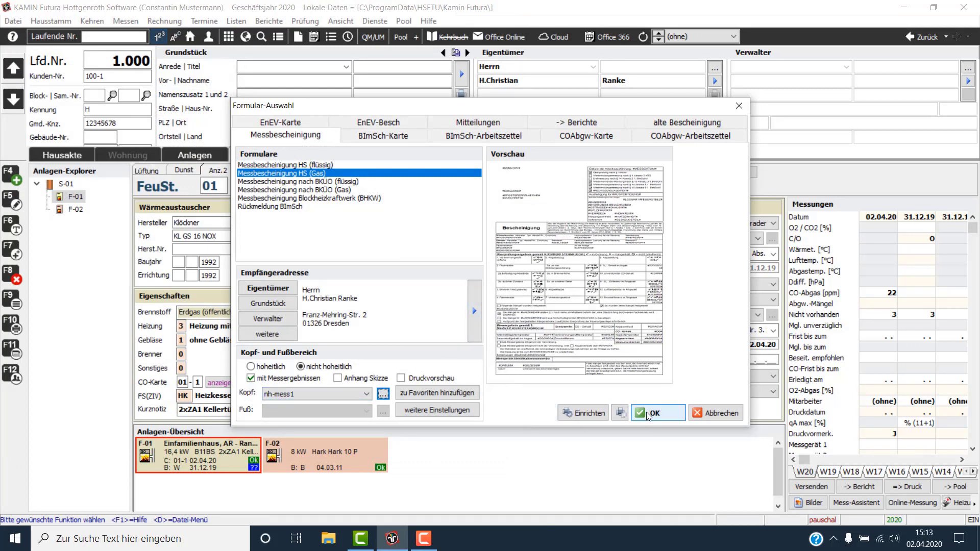
left_click(401, 378)
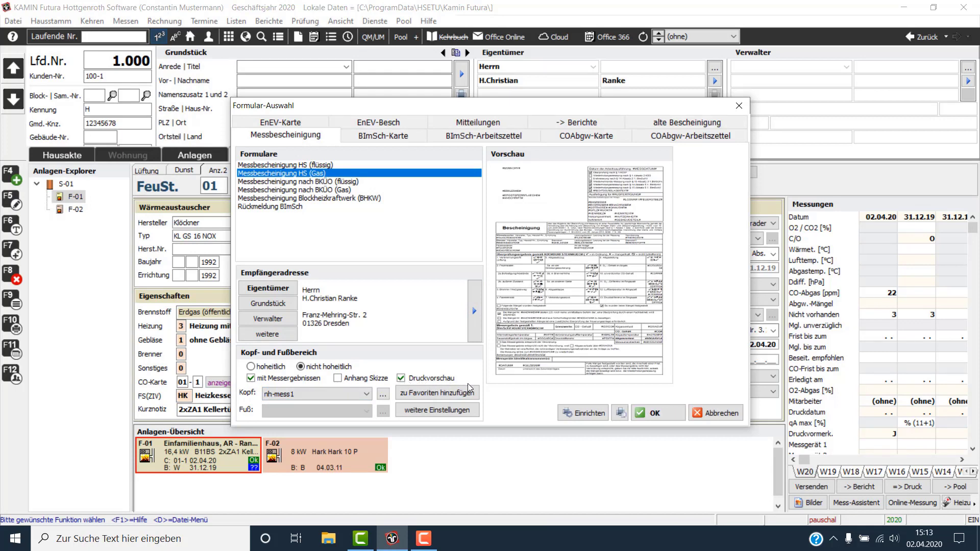
left_click(653, 414)
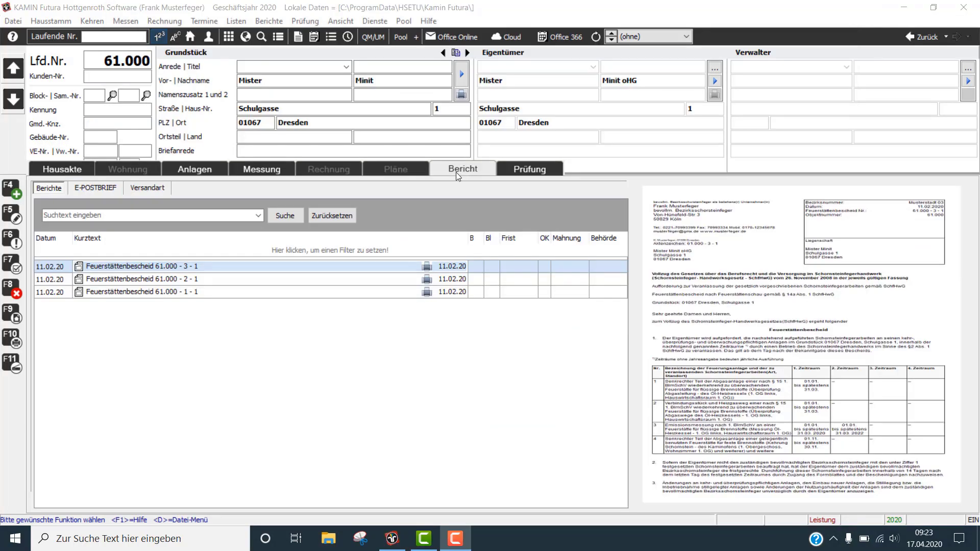
- Start a new report with Brief ohne Lfd.Nr./Betr+Logo+Zertifikat and open its nicht hoheitlich header Standardkopf ZIV, Mitte for editing
left_click(14, 193)
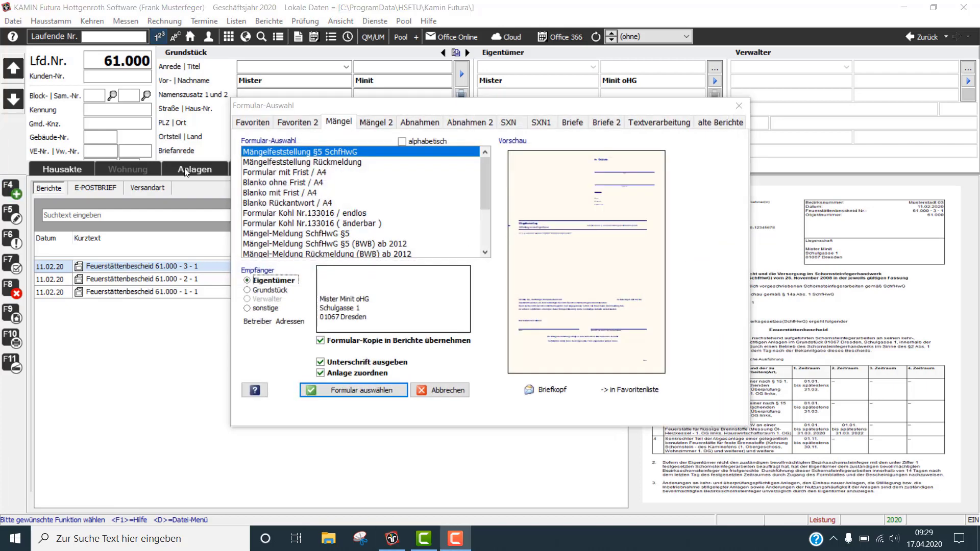
left_click(605, 123)
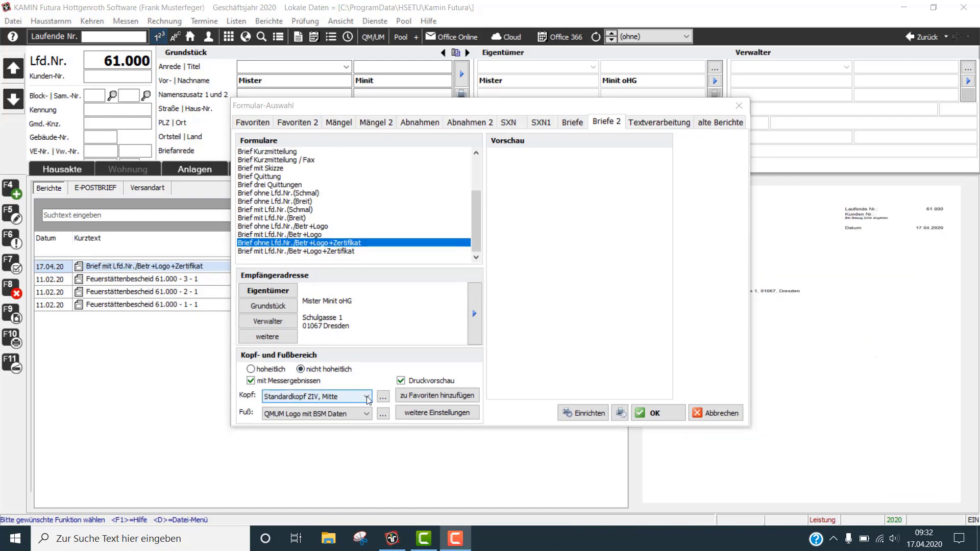
left_click(383, 398)
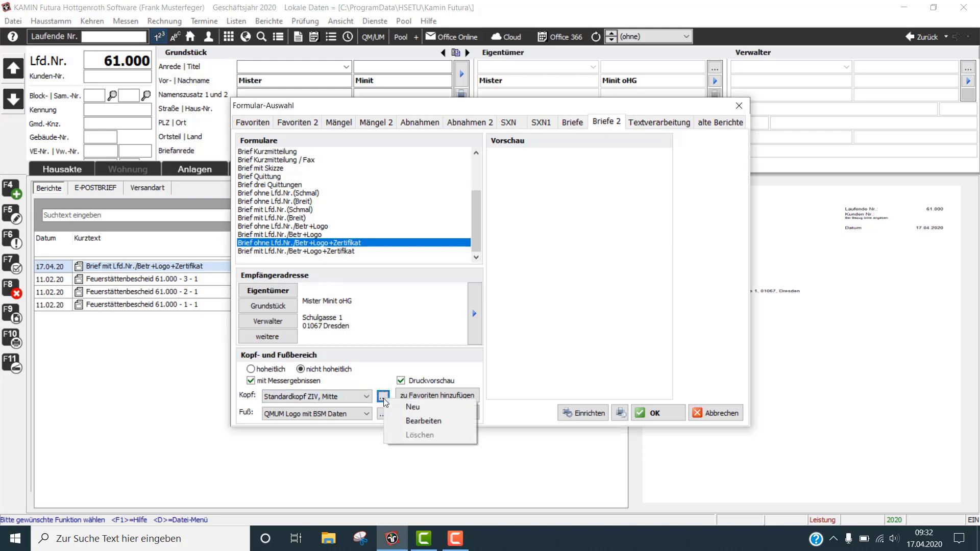
left_click(410, 421)
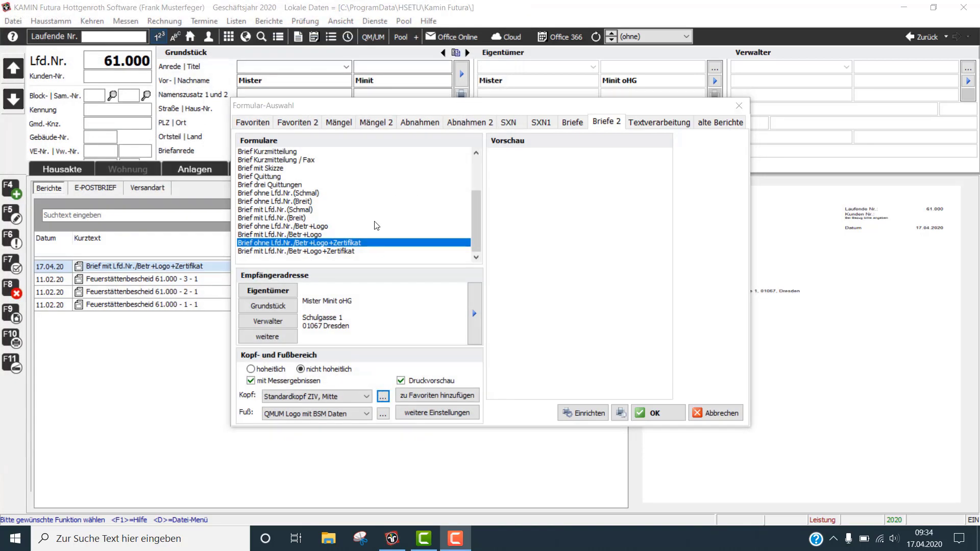
- Select nh_Kopf1 as the letter's nicht hoheitlich header and output the letter with print preview
left_click(368, 395)
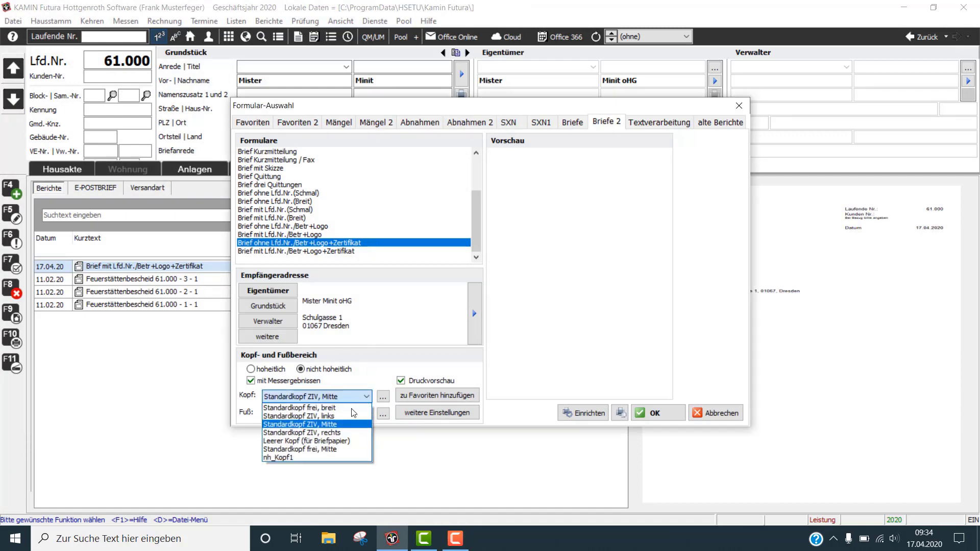
left_click(298, 463)
left_click(668, 414)
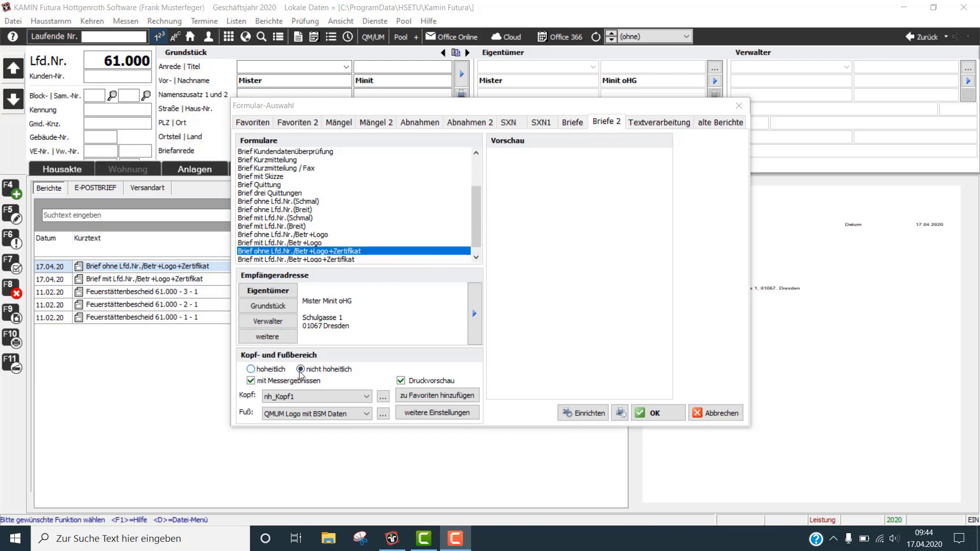
- Switch the letter's header and footer area to hoheitlich and preview it
left_click(251, 370)
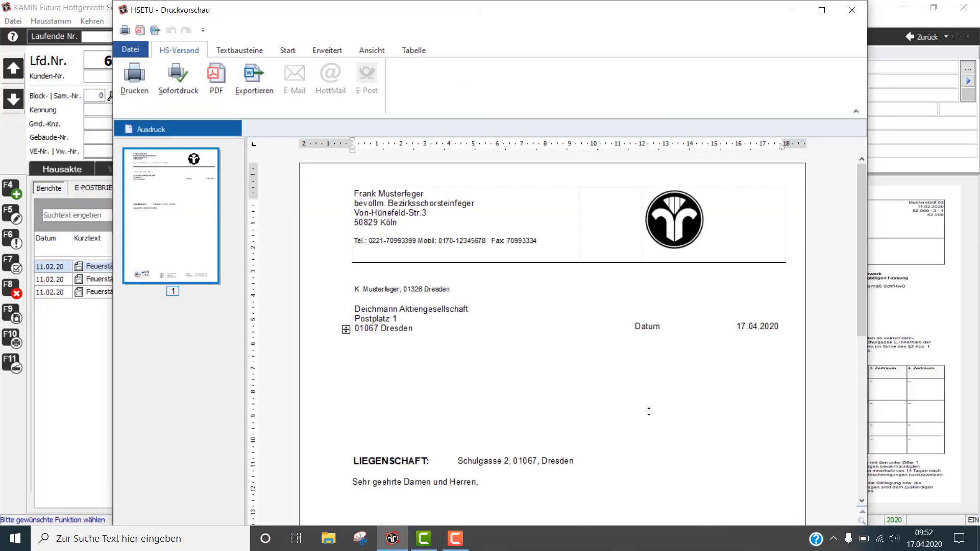